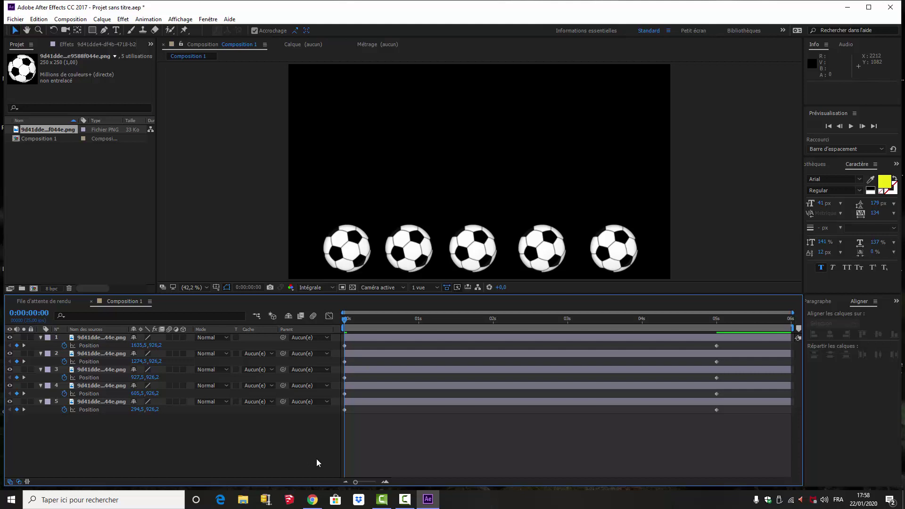
Look at the Graph Editor's graph type options without changing them, and return to the layer bar view.
click(327, 317)
click(471, 473)
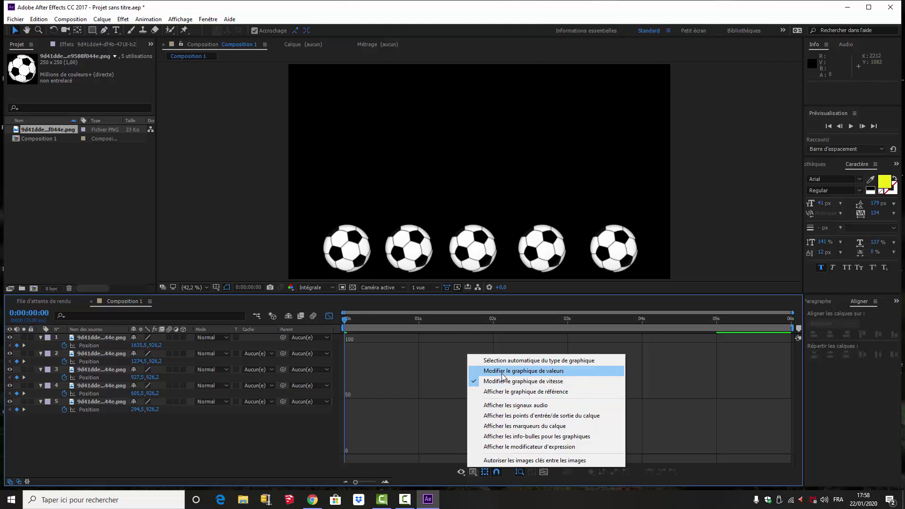
click(348, 426)
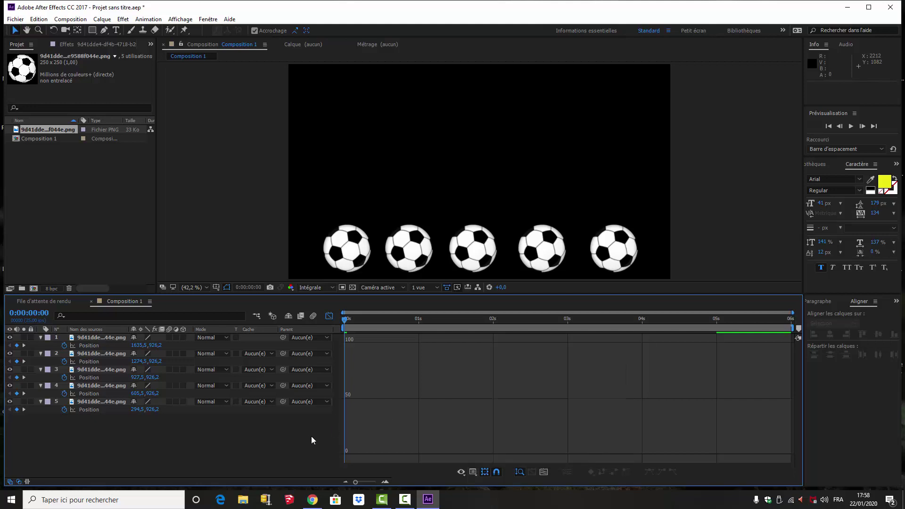
click(329, 316)
Preview the motion of the five balls and move the current time to 0:00:05:00.
key(space)
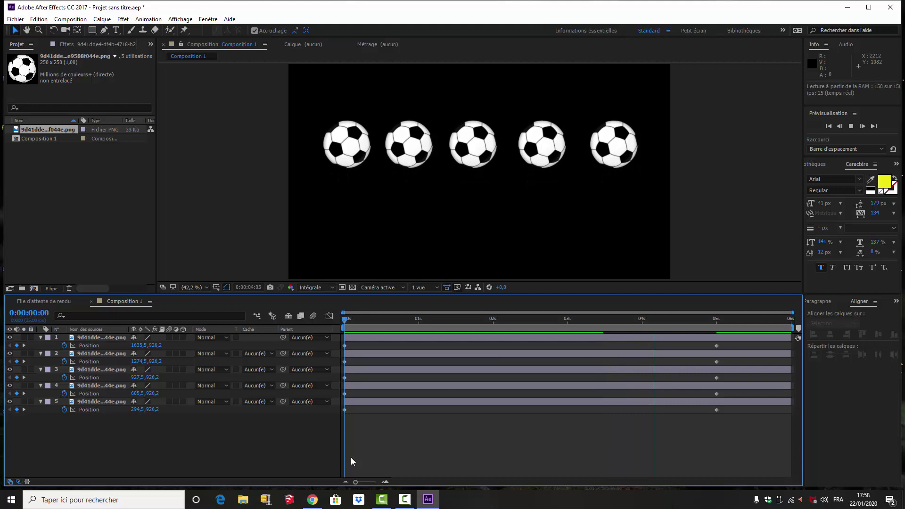
key(space)
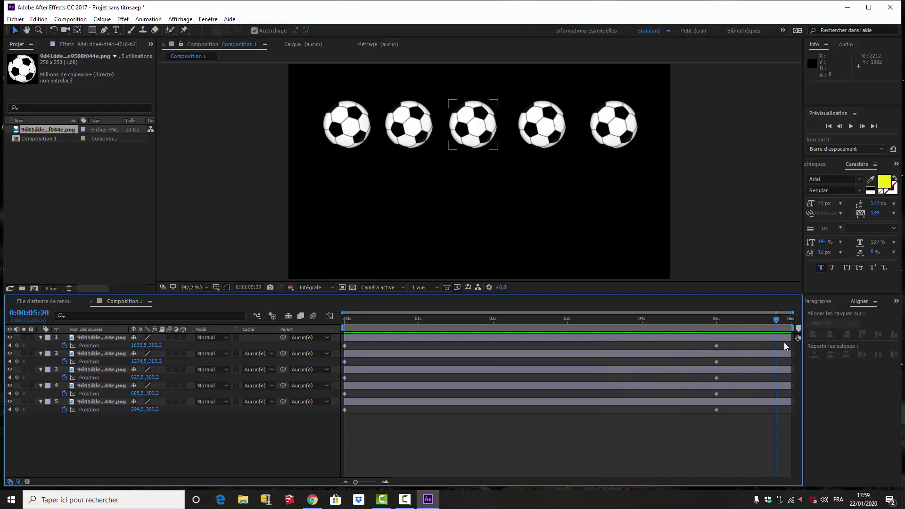
drag(714, 328, 716, 330)
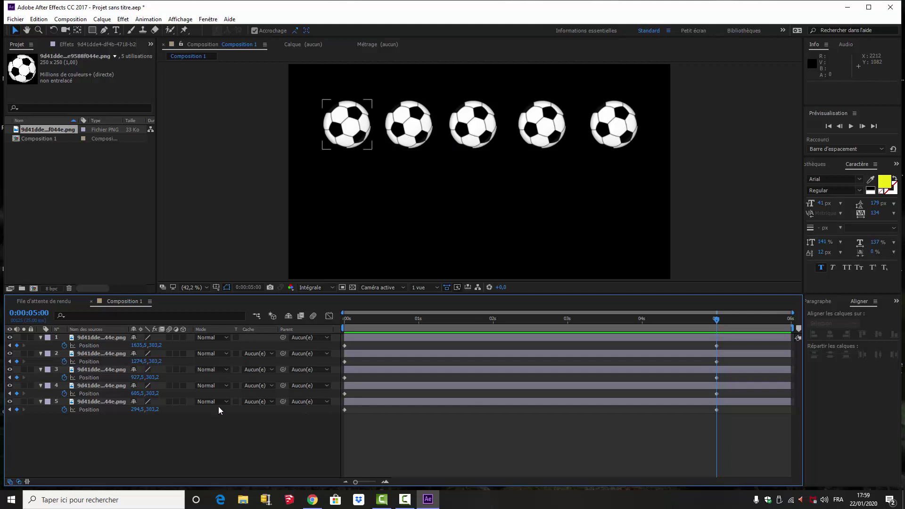
Examine the speed graph of layer 5 in the Graph Editor and scrub back to 0:00:04:23.
click(110, 400)
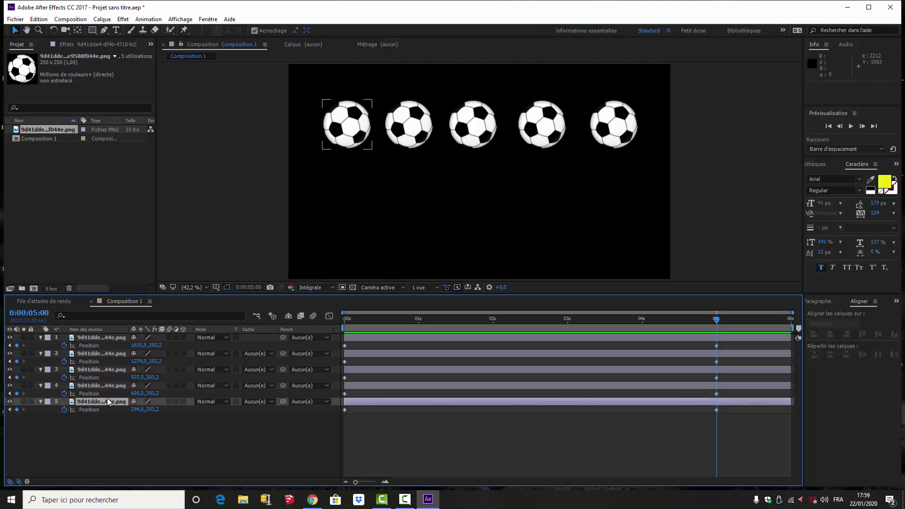
click(329, 316)
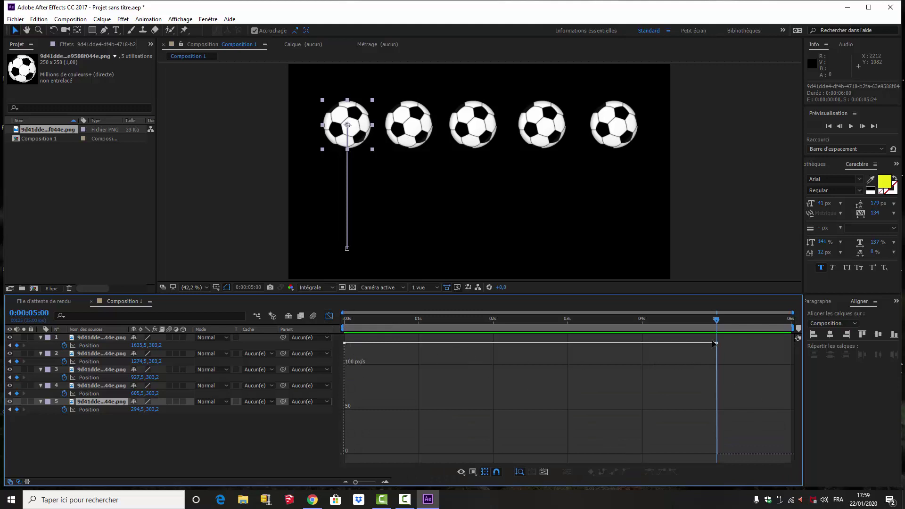
drag(715, 317, 710, 375)
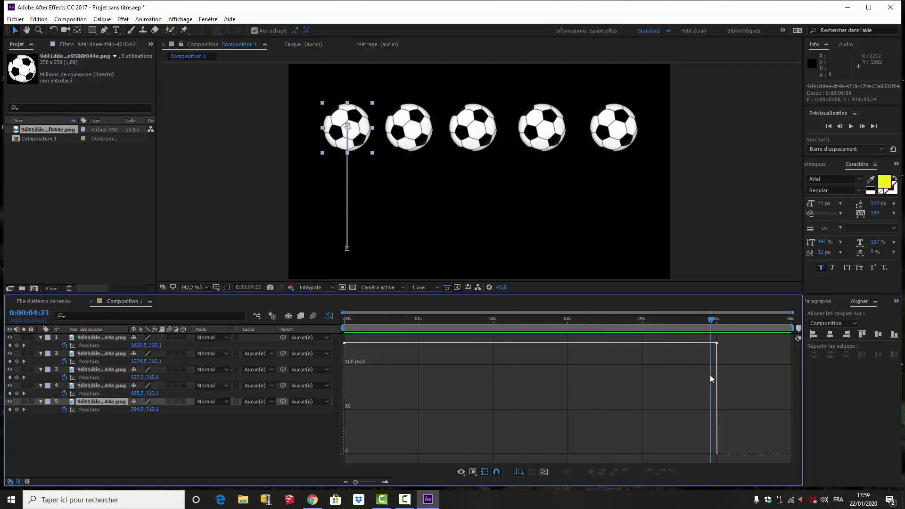
Apply Lissage de vitesse to both Position keyframes of layer 4 and scrub along its speed graph back to 0:00:00:00.
click(83, 386)
key(shift+F3)
drag(735, 392, 342, 398)
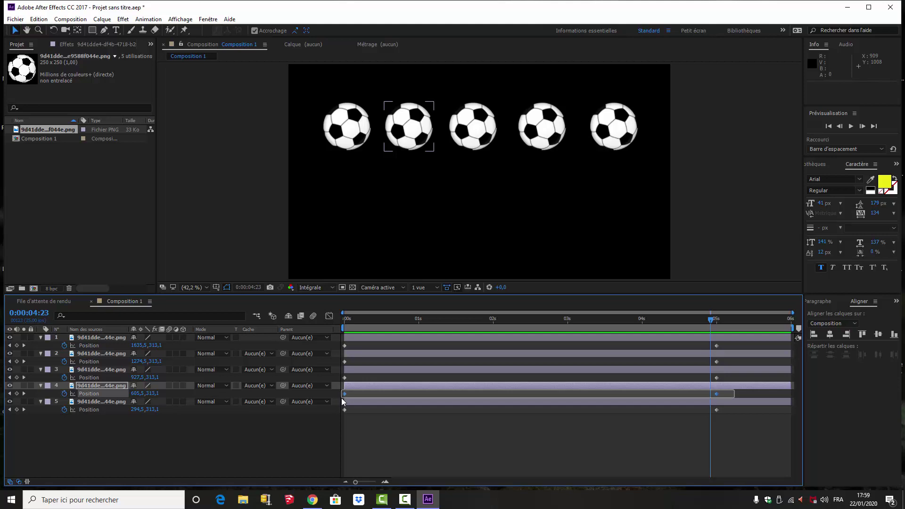
drag(341, 398, 341, 398)
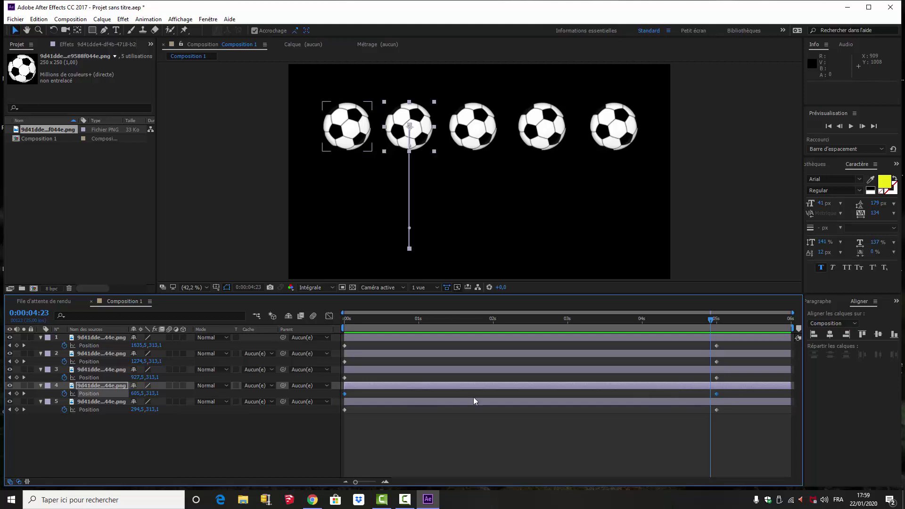
right_click(717, 393)
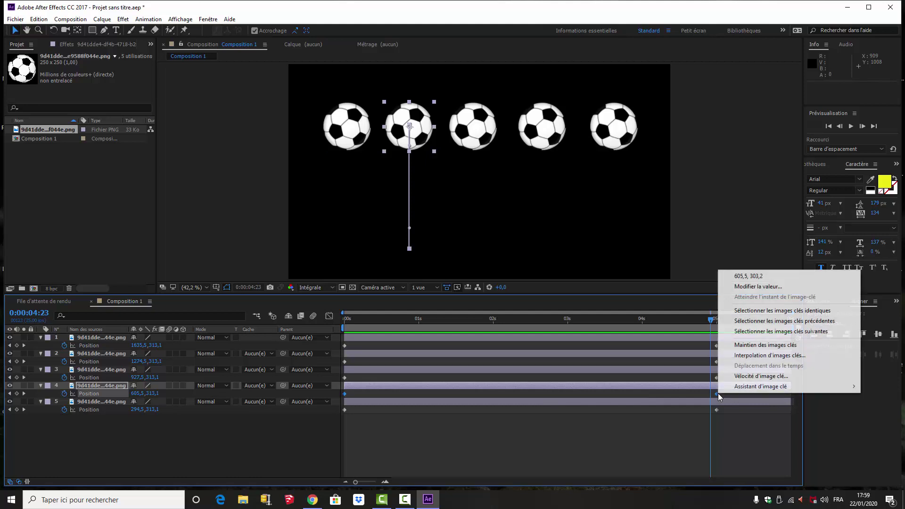
mouse_move(778, 388)
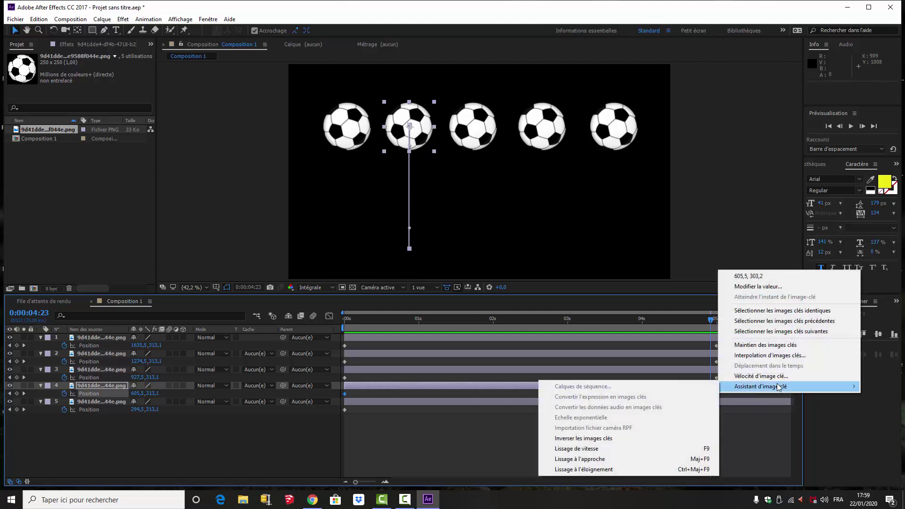
click(592, 452)
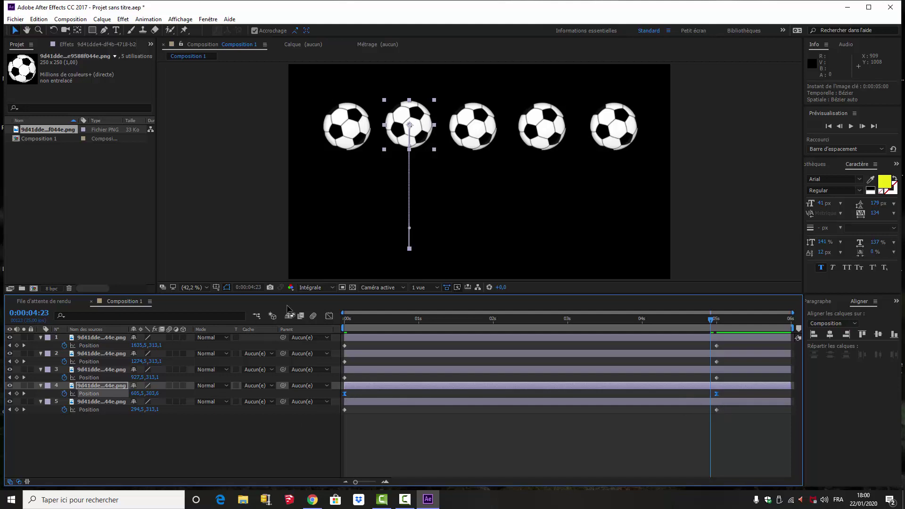
click(329, 315)
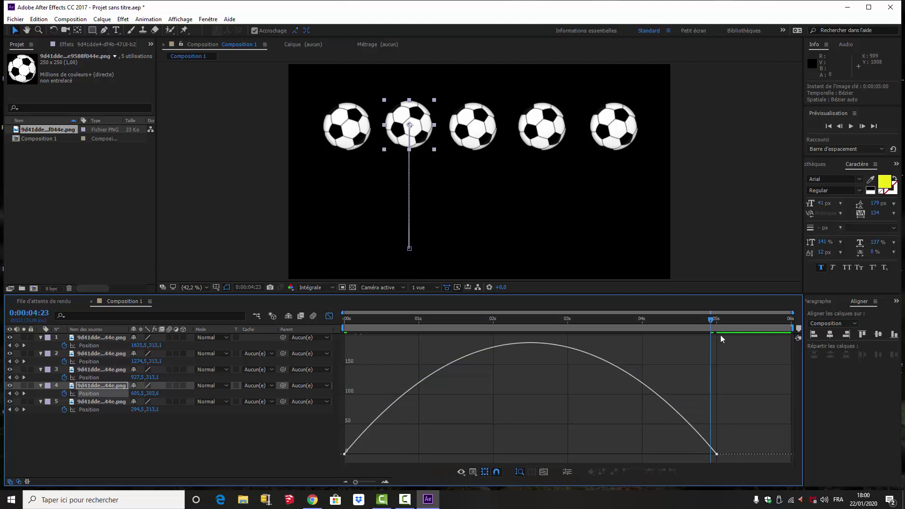
drag(711, 319, 175, 394)
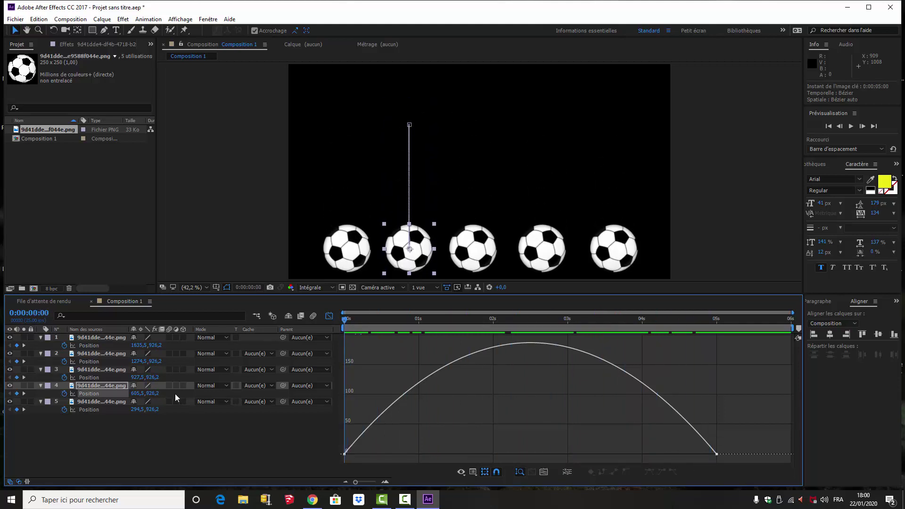
Apply Lissage de vitesse to both Position keyframes of layer 3 in the layer bar view.
click(90, 369)
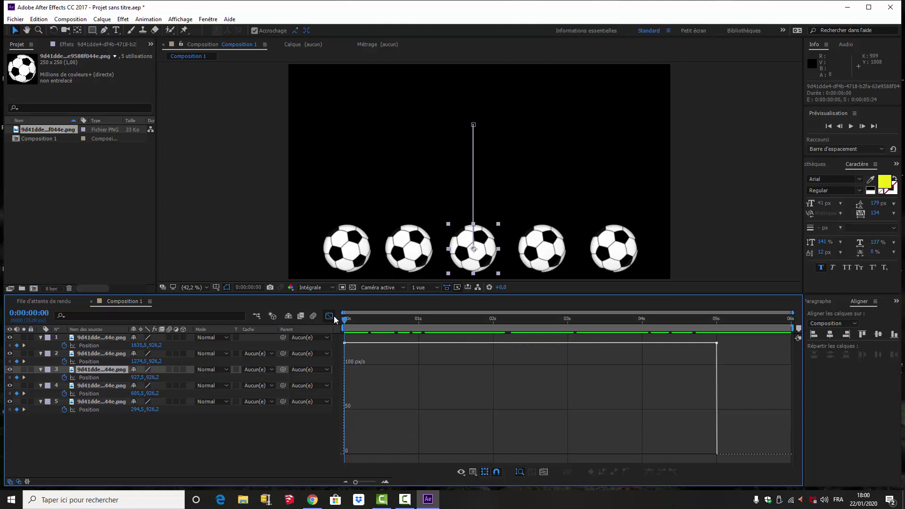
click(448, 289)
click(726, 376)
drag(721, 377, 341, 384)
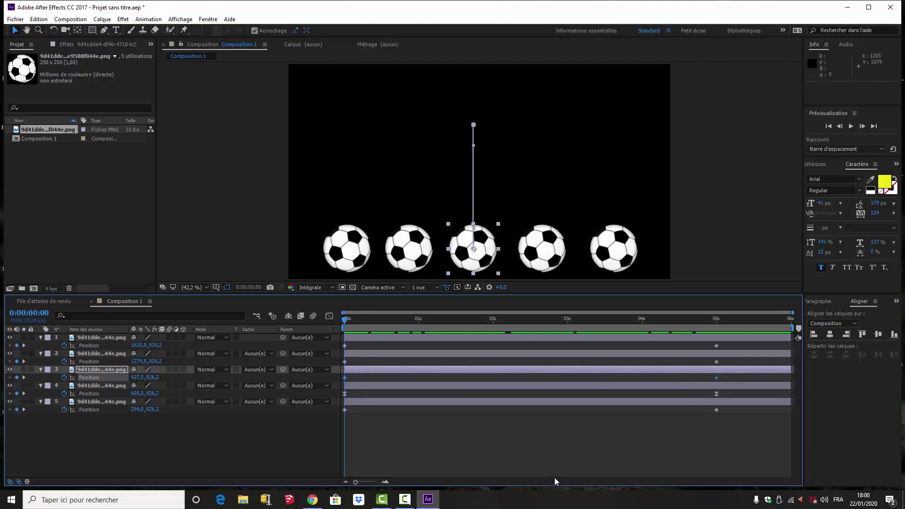
right_click(716, 377)
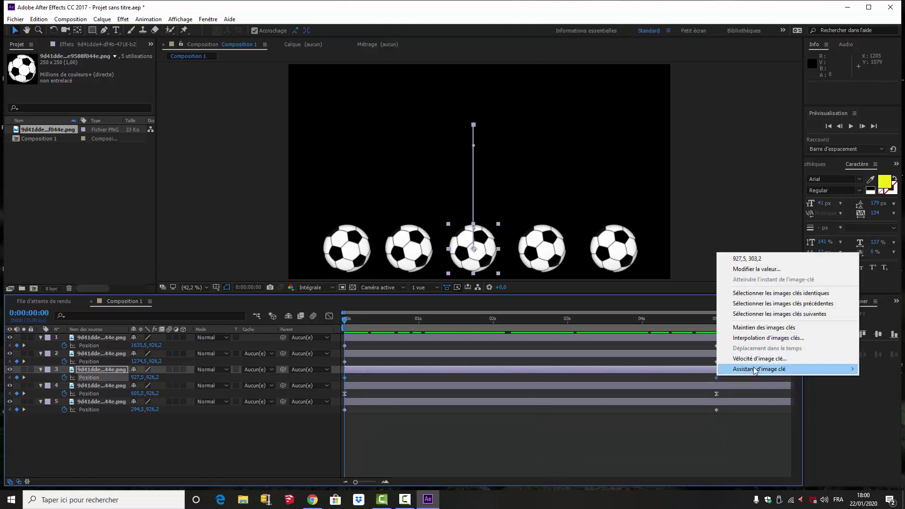
mouse_move(756, 371)
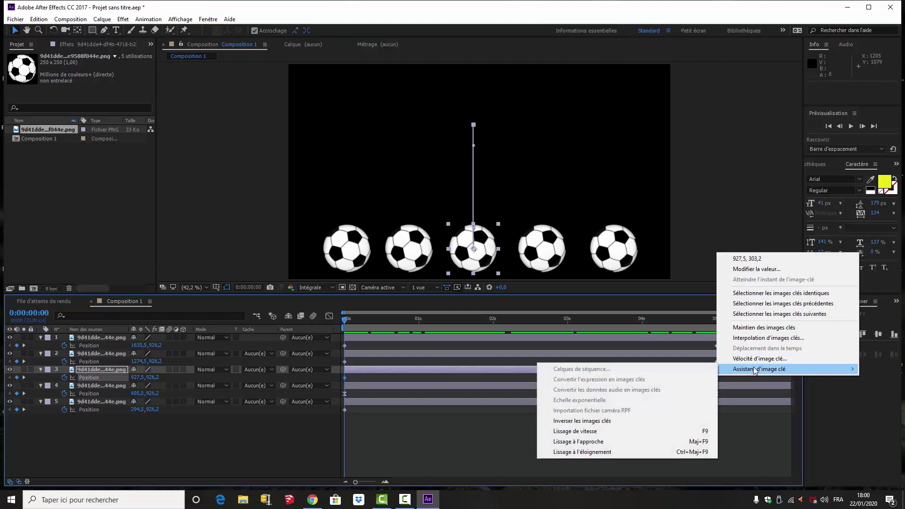
click(586, 432)
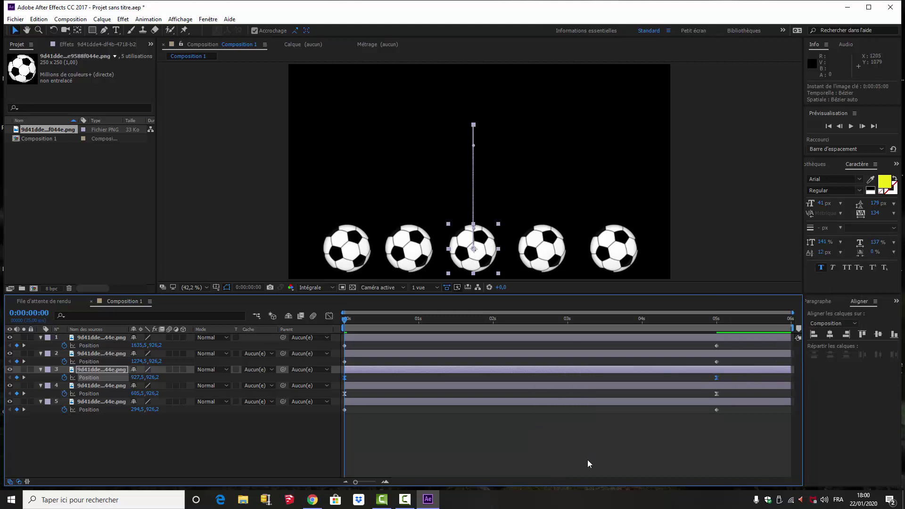
In layer 3's speed graph, extend the last keyframe's incoming handle back to about 2.7 s, and preview the animation.
click(329, 316)
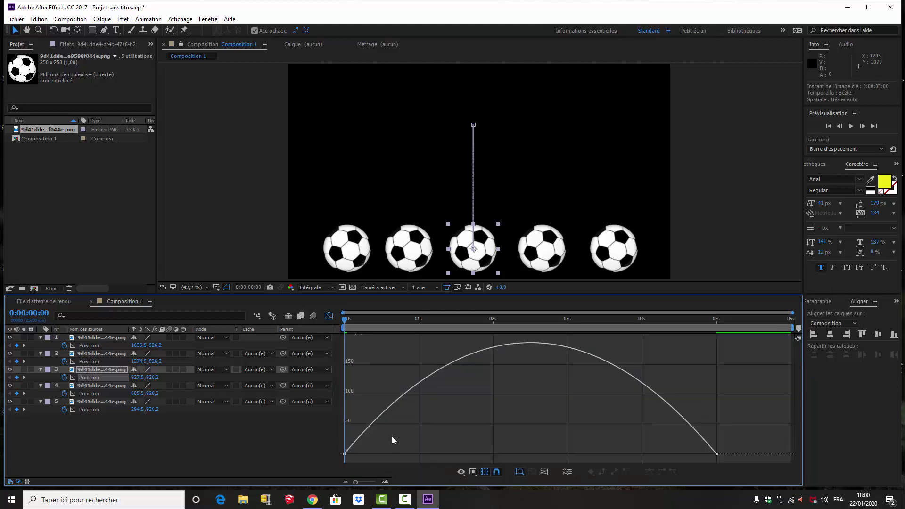
click(717, 455)
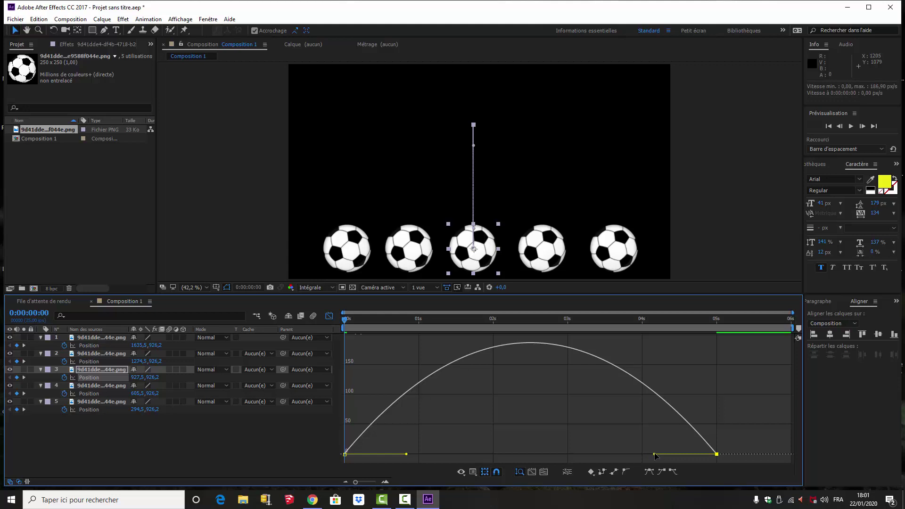
drag(649, 453, 548, 455)
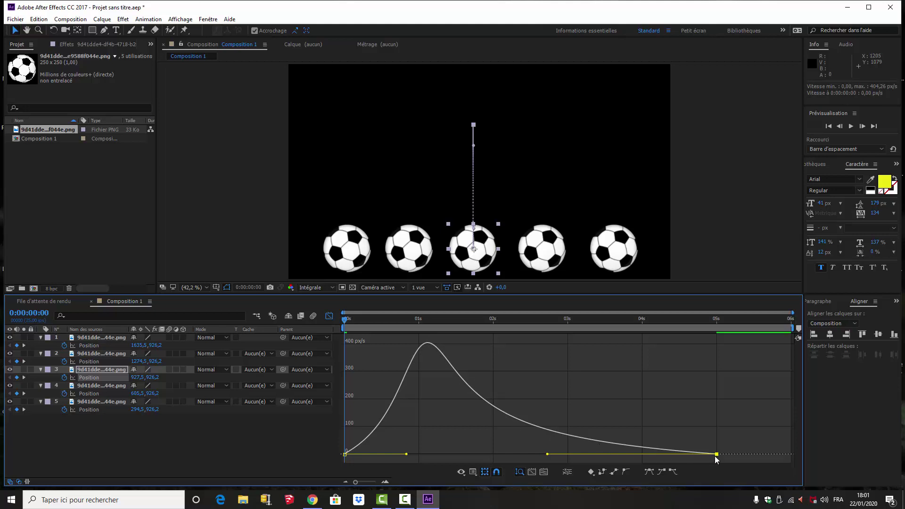
key(space)
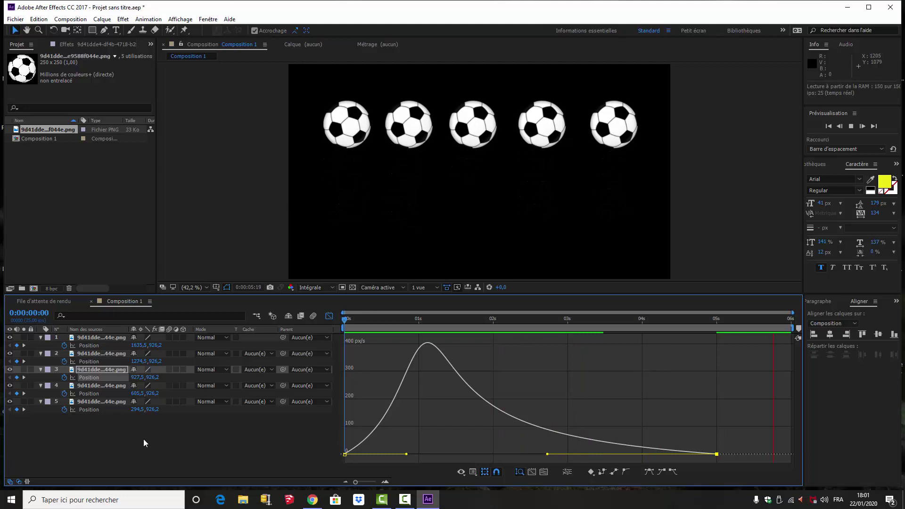
key(space)
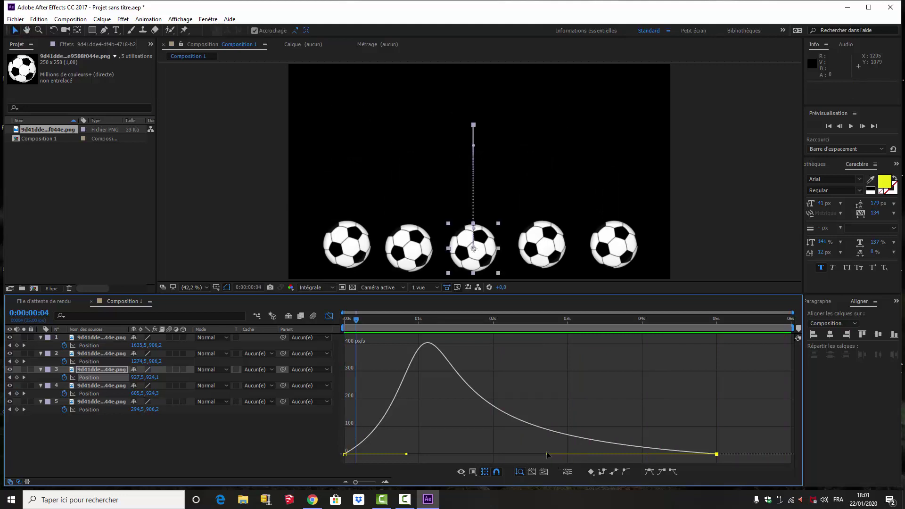
Extend the last keyframe's incoming handle on layer 3 further back to about 2.5 s and replay the animation.
mouse_move(548, 455)
mouse_down()
mouse_move(585, 459)
mouse_move(531, 454)
mouse_up()
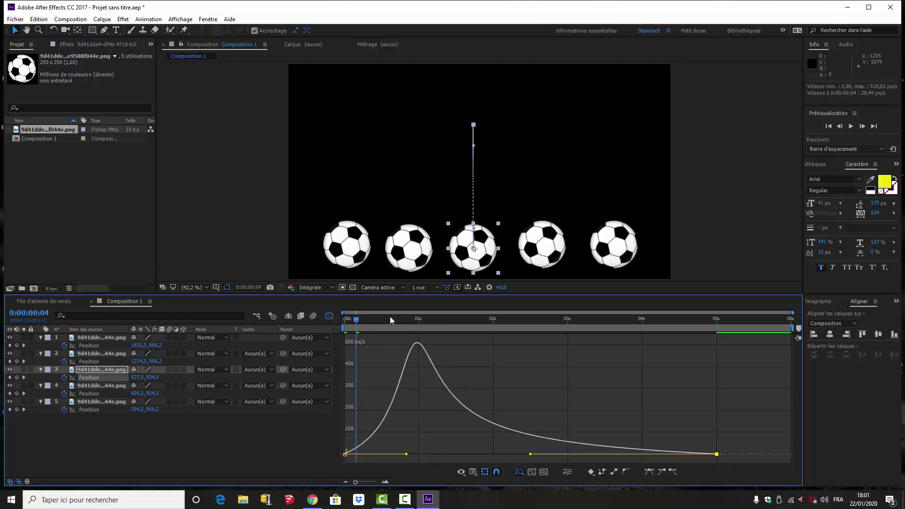
key(space)
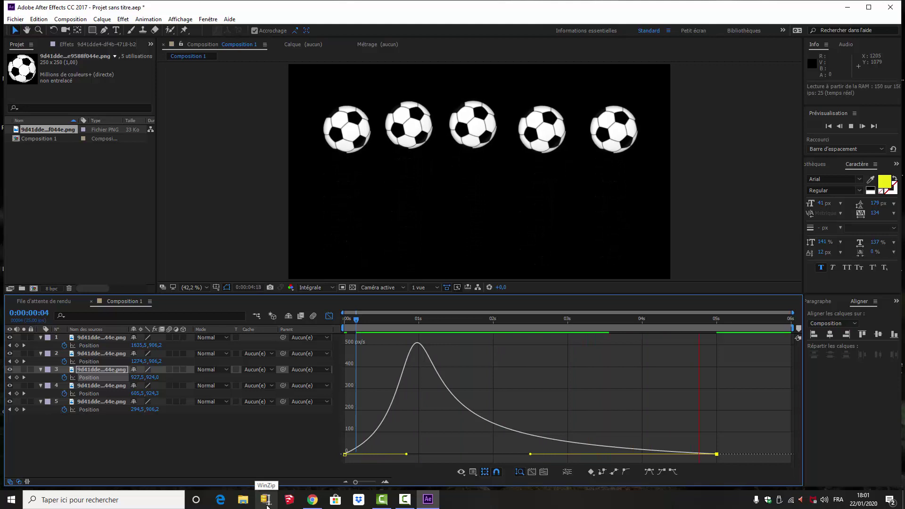
key(space)
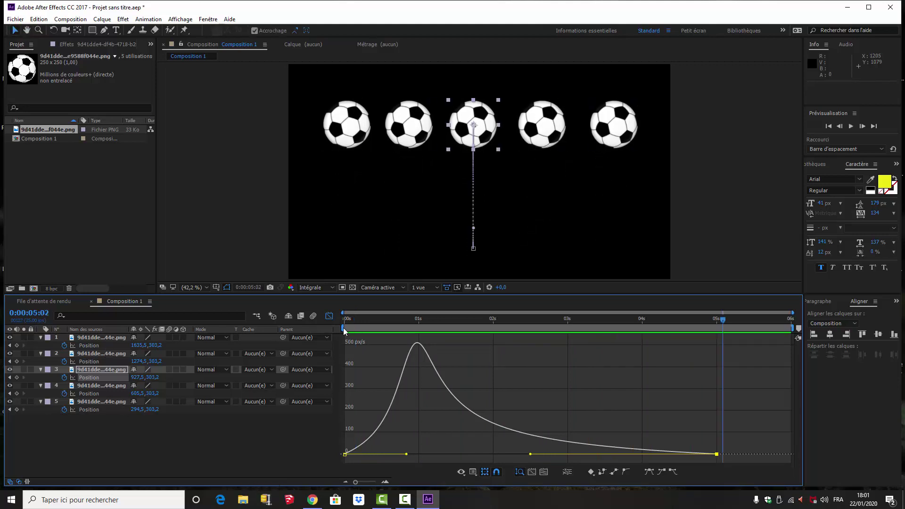
Return to the layer bar view and apply Lissage de vitesse to both Position keyframes of layer 2.
click(328, 316)
click(100, 354)
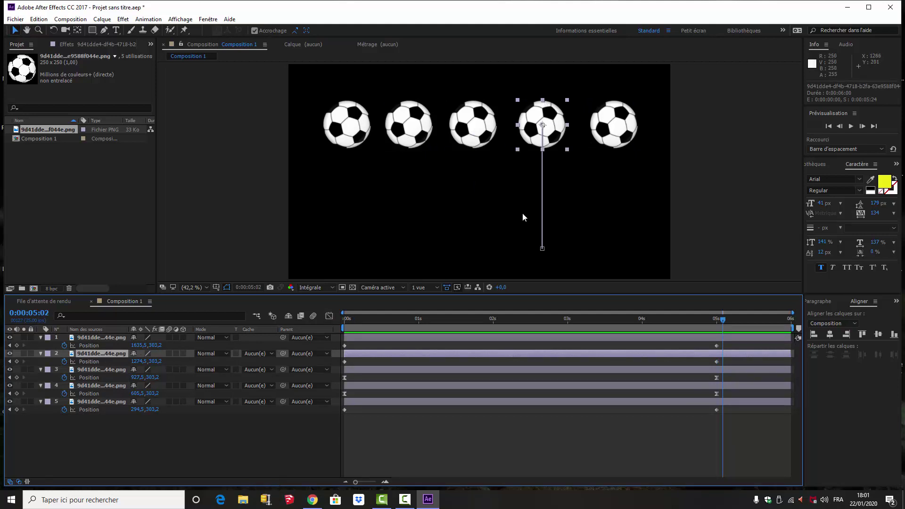
drag(737, 360, 338, 366)
right_click(722, 362)
mouse_move(754, 478)
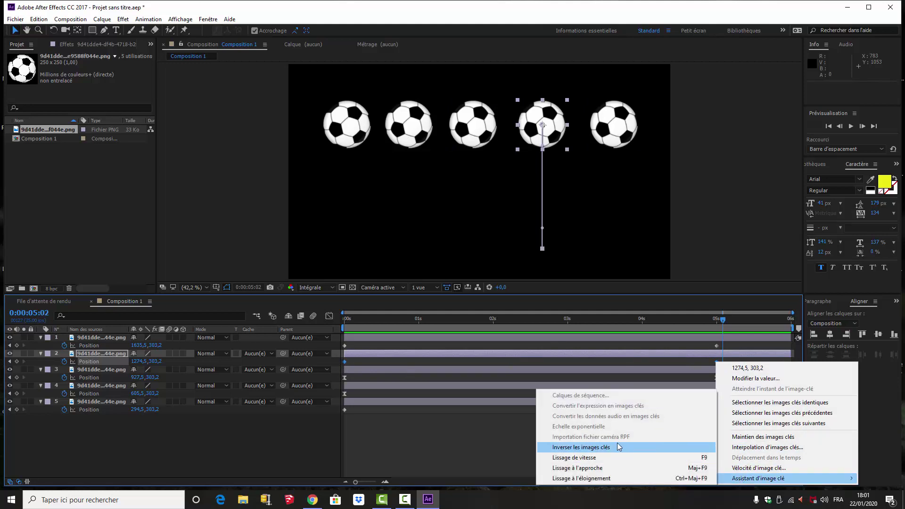
click(600, 460)
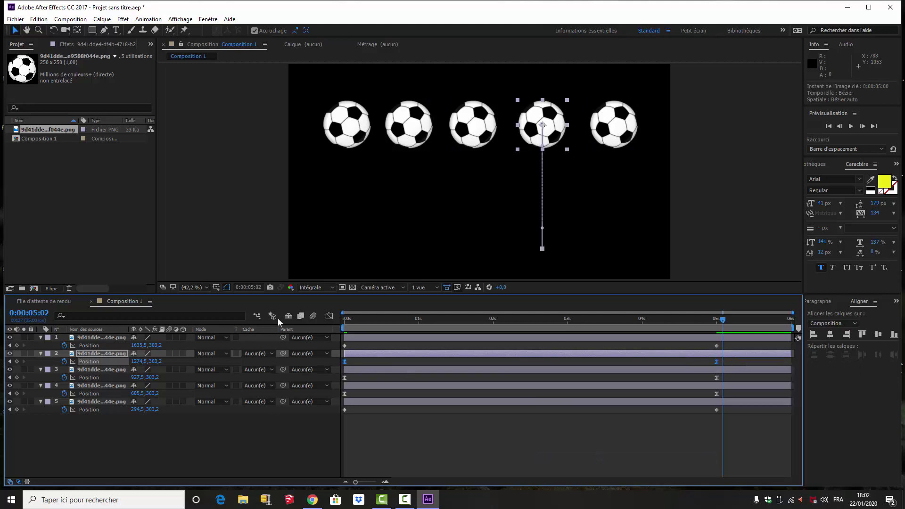
In layer 2's speed graph, extend the first keyframe's outgoing handle to about 2 s, and preview the animation from the start.
click(330, 315)
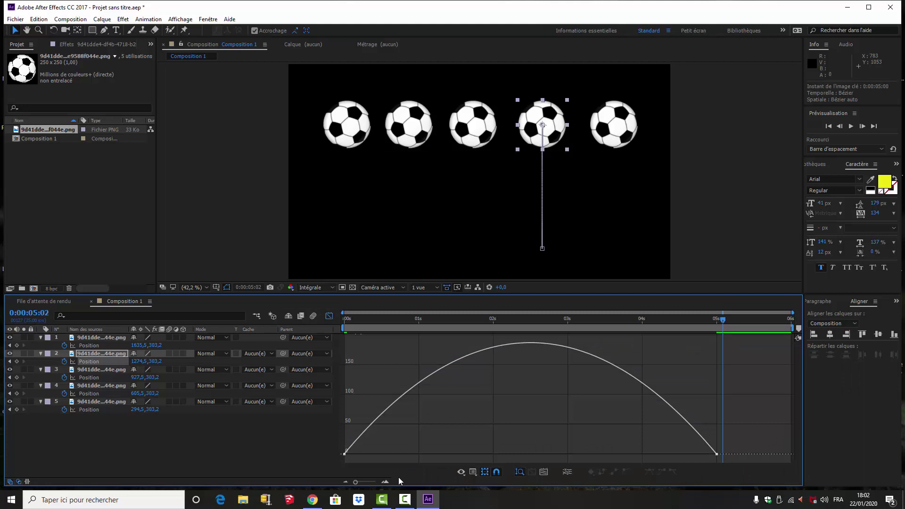
click(344, 454)
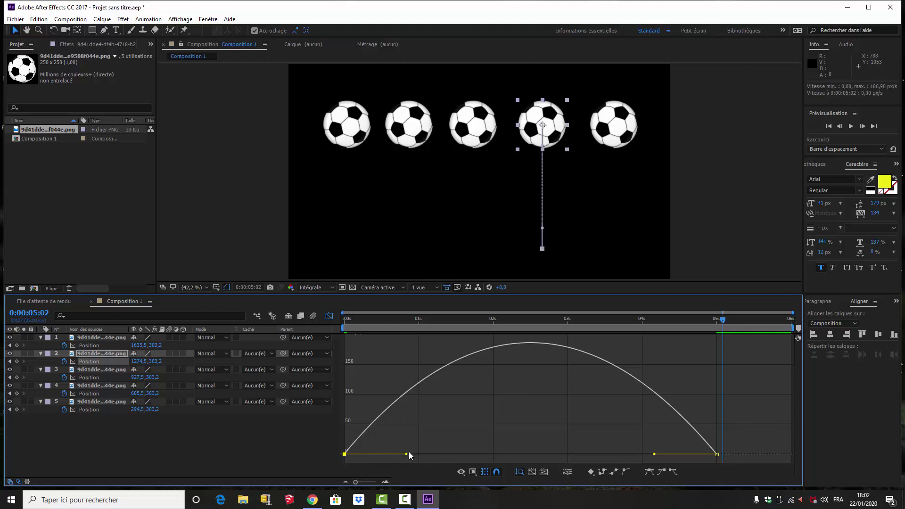
drag(407, 455, 493, 460)
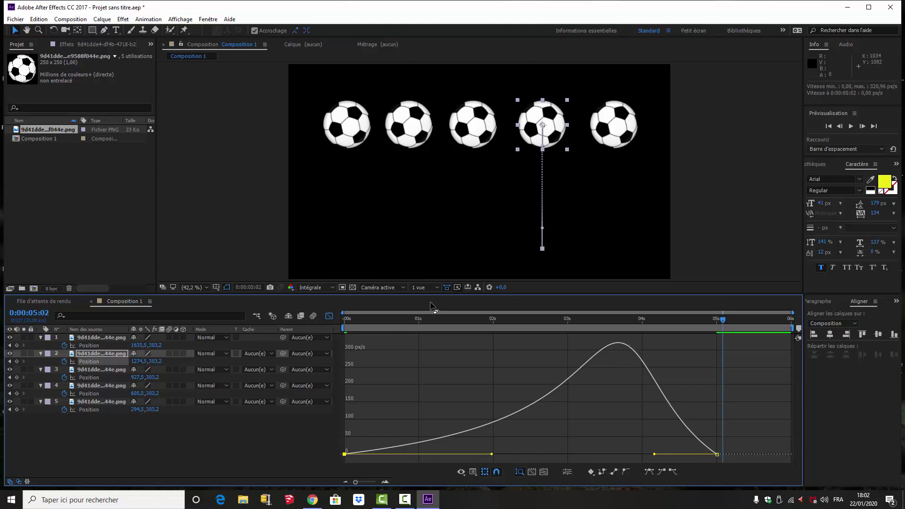
drag(723, 320, 660, 320)
key(space)
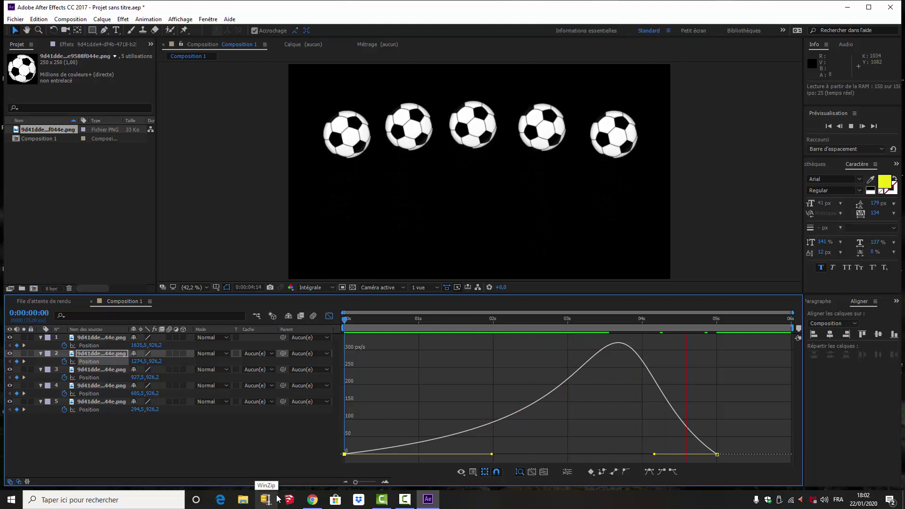
Stop the preview, return to the layer bar view, and apply Lissage de vitesse to both Position keyframes of layer 1.
key(space)
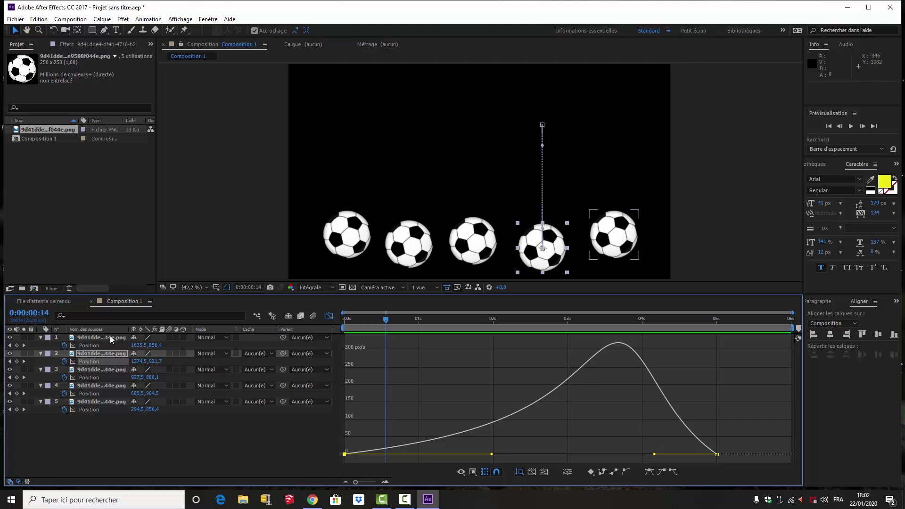
click(329, 316)
click(101, 340)
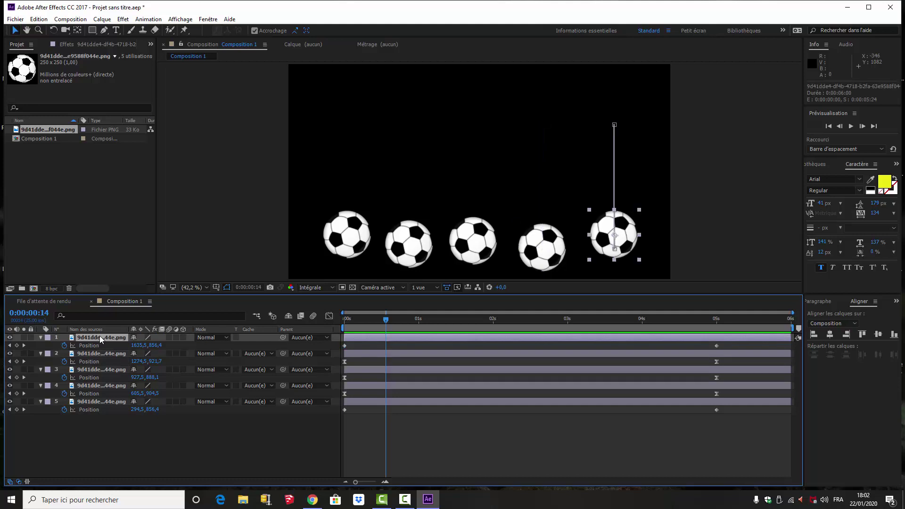
click(730, 347)
drag(732, 343, 340, 349)
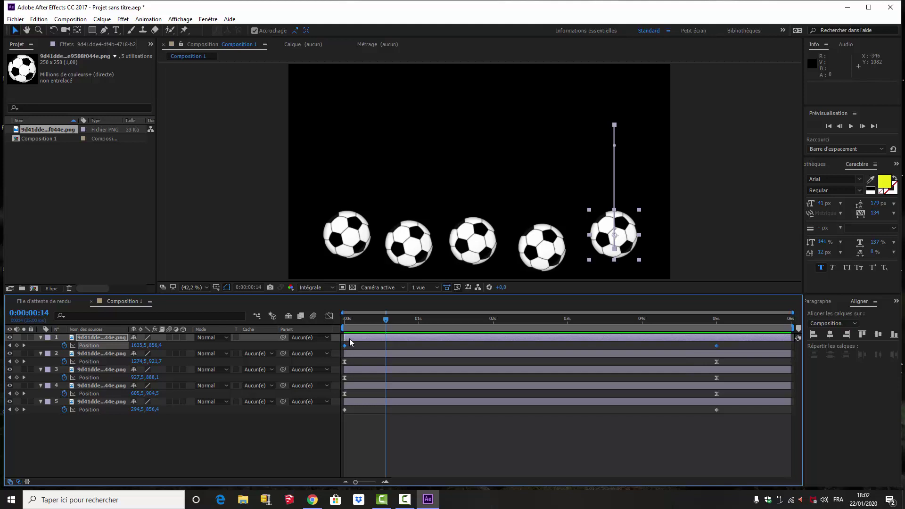
right_click(716, 346)
mouse_move(755, 461)
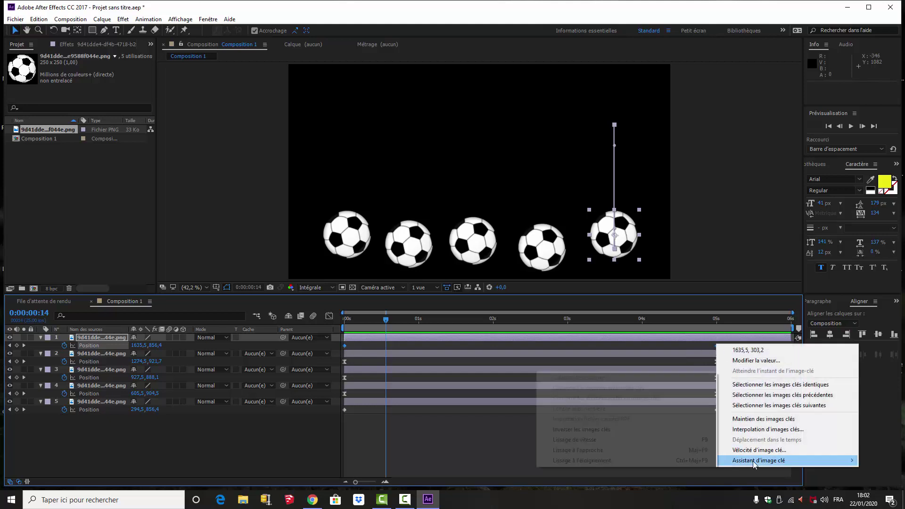
click(593, 440)
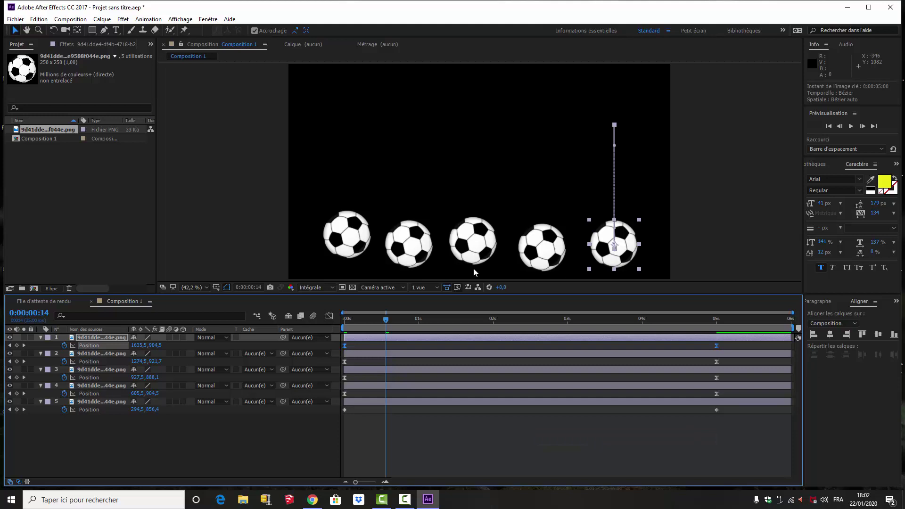
In layer 1's speed graph, extend the first keyframe's outgoing handle to about 2.2 s and the last keyframe's incoming handle back to about 2.9 s.
click(329, 315)
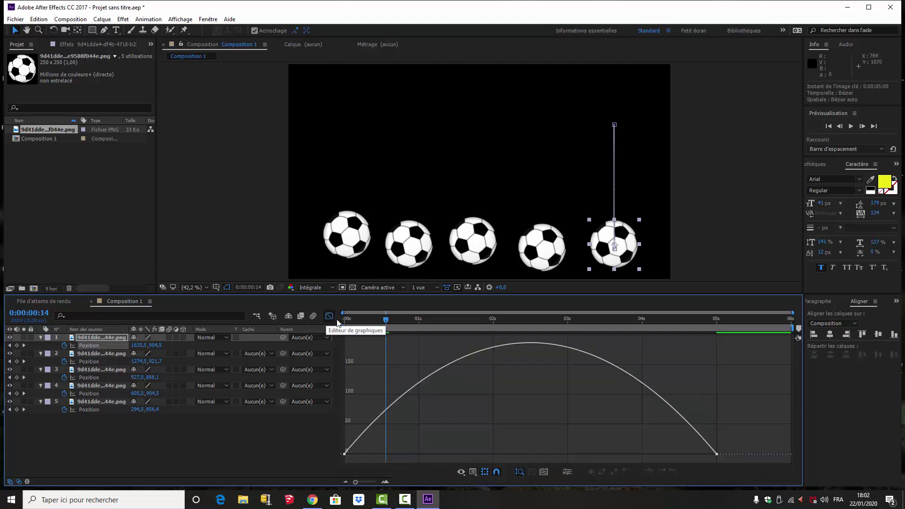
click(344, 454)
drag(411, 458, 511, 457)
drag(654, 454, 560, 457)
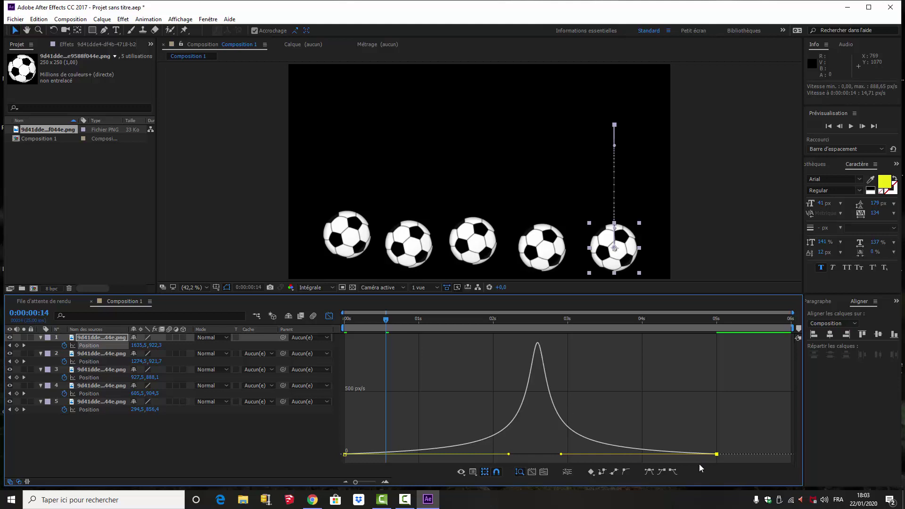
Preview the five-ball animation from the start, rewind to 0:00:00:00 and switch back to the layer bar view.
drag(385, 323, 319, 335)
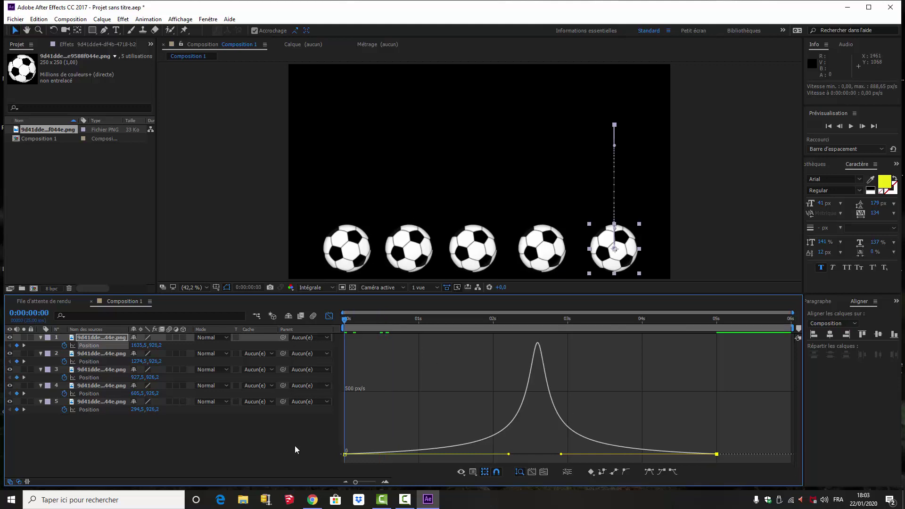
key(space)
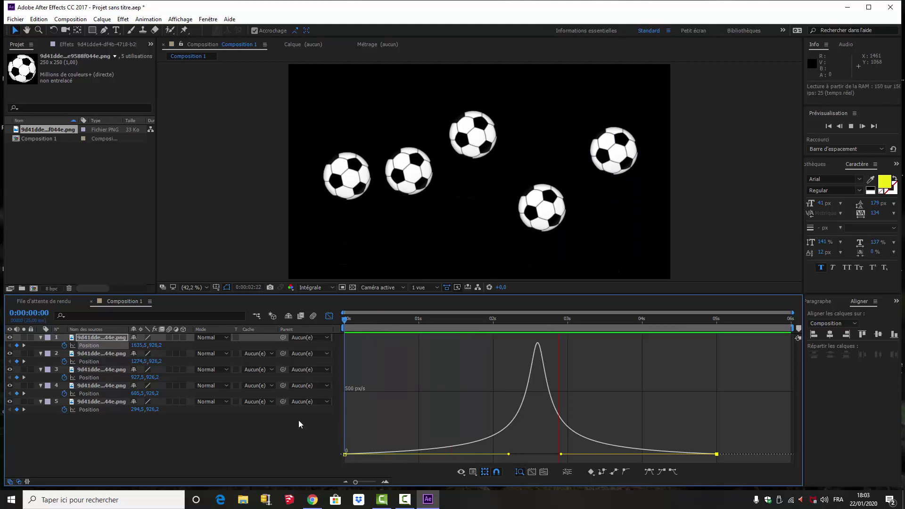
key(space)
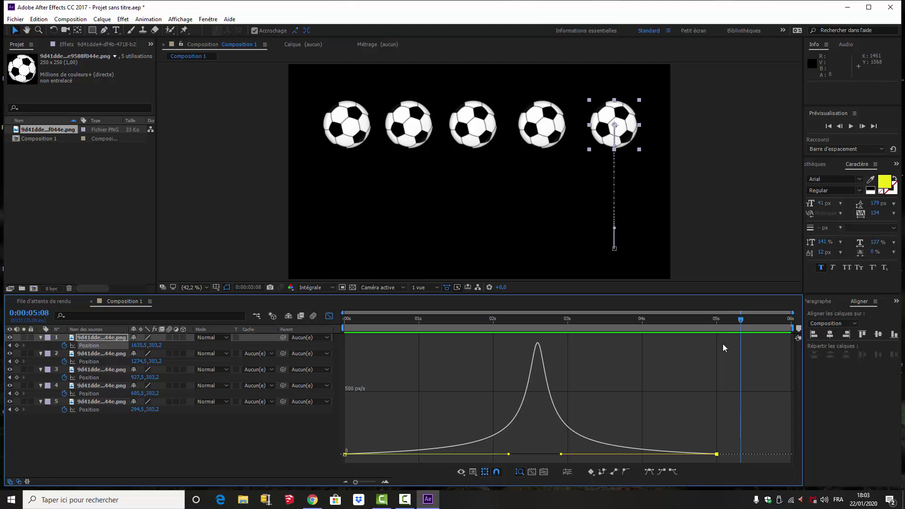
drag(740, 320, 313, 373)
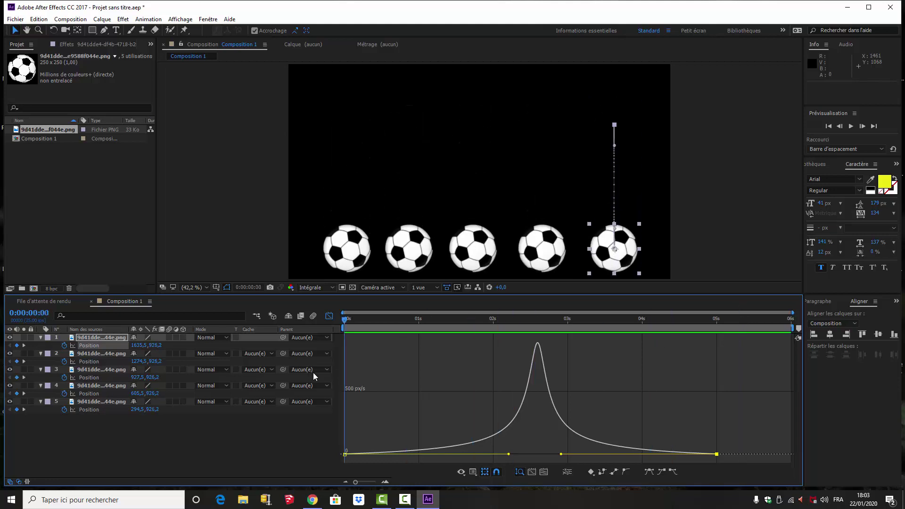
click(329, 318)
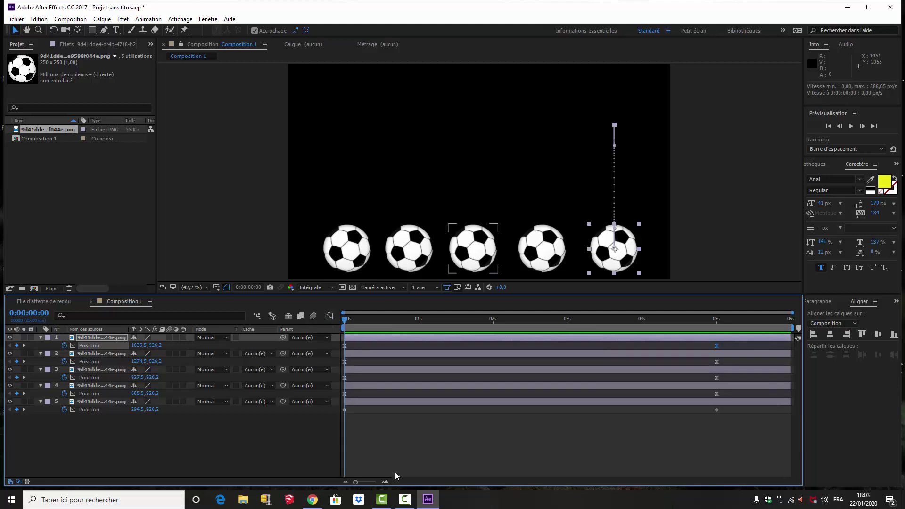